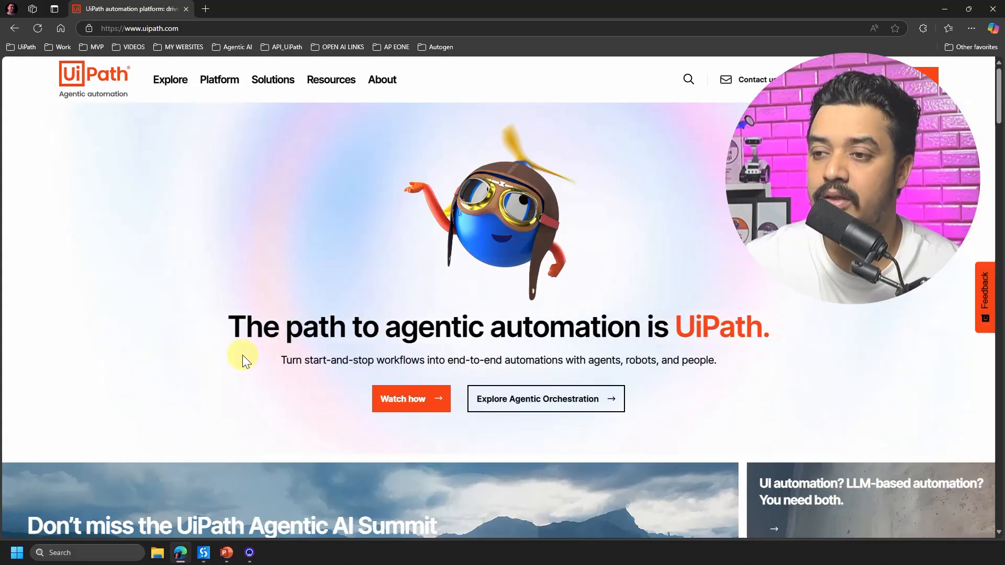
Highlight the tagline "Turn start-and-stop workflows into end-to-end automations with agents, robots, and people." on the homepage and switch to UiPath Studio
{"action": "left_click_drag", "start_coordinate": [286, 360], "coordinate": [711, 360]}
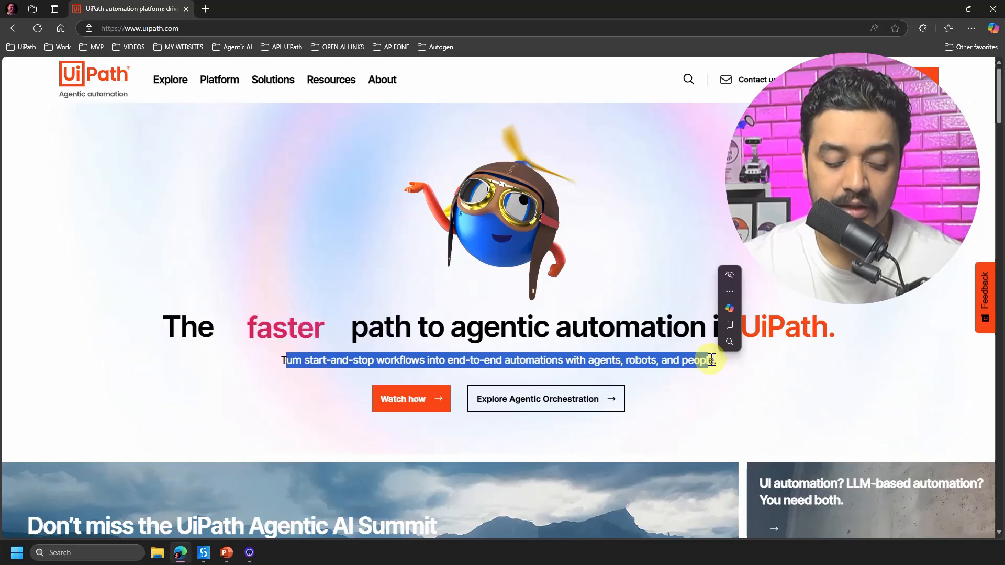
{"action": "key", "text": "alt+Tab"}
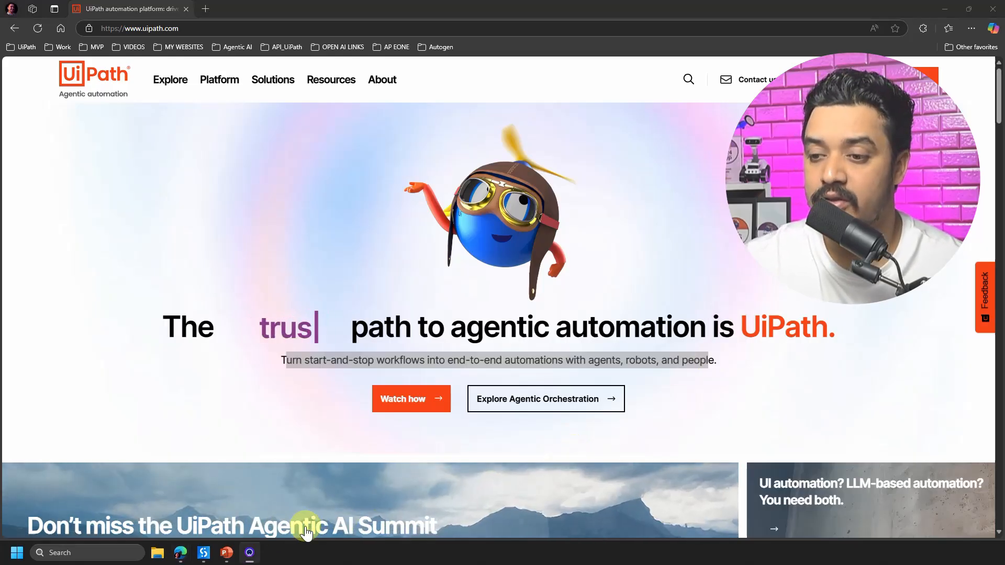
{"action": "left_click", "coordinate": [203, 552]}
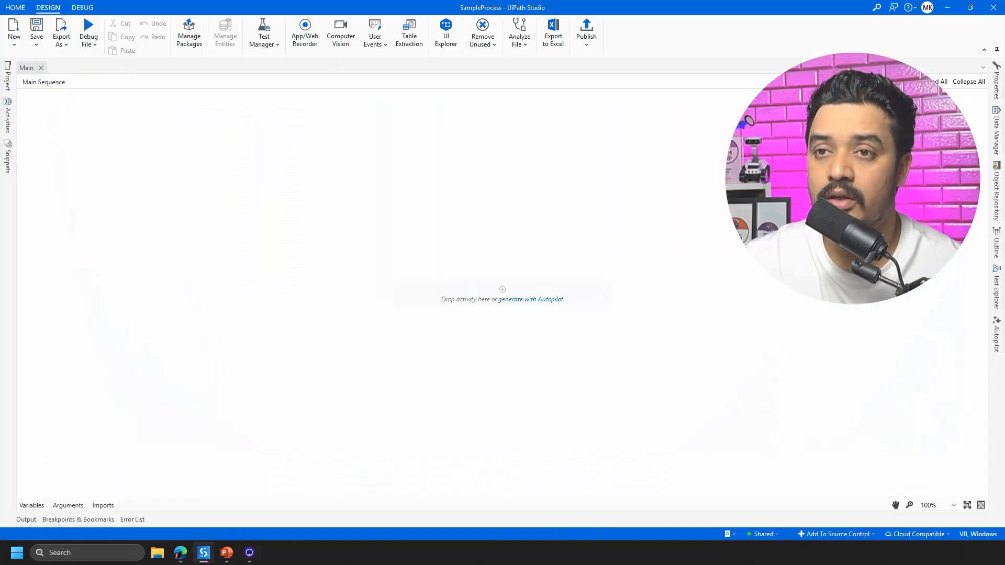
Add a Use Application/Browser activity to the Main Sequence and indicate the uipath.com homepage in Edge as its application
{"action": "left_click", "coordinate": [8, 118]}
{"action": "left_click", "coordinate": [45, 98]}
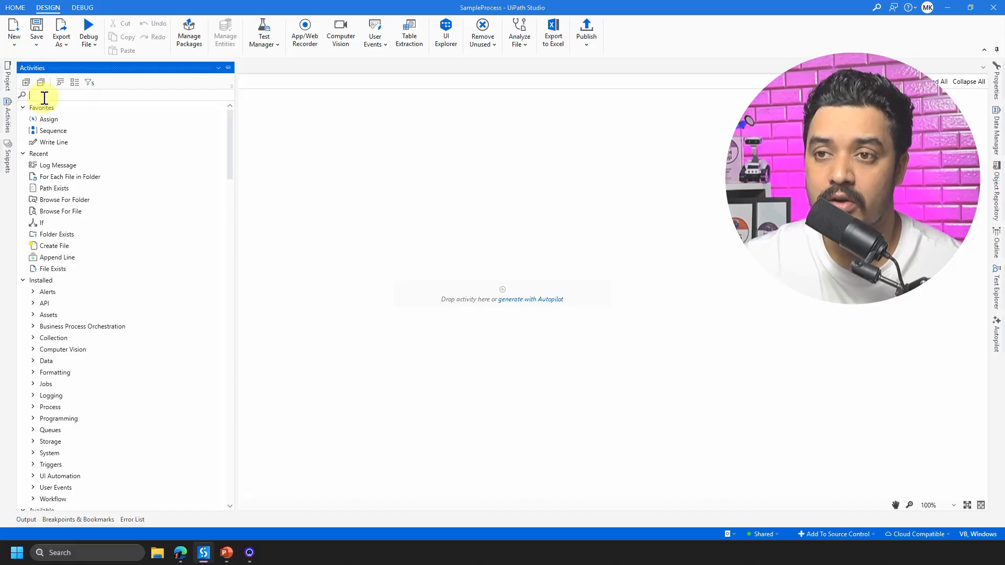
{"action": "type", "text": "use bro"}
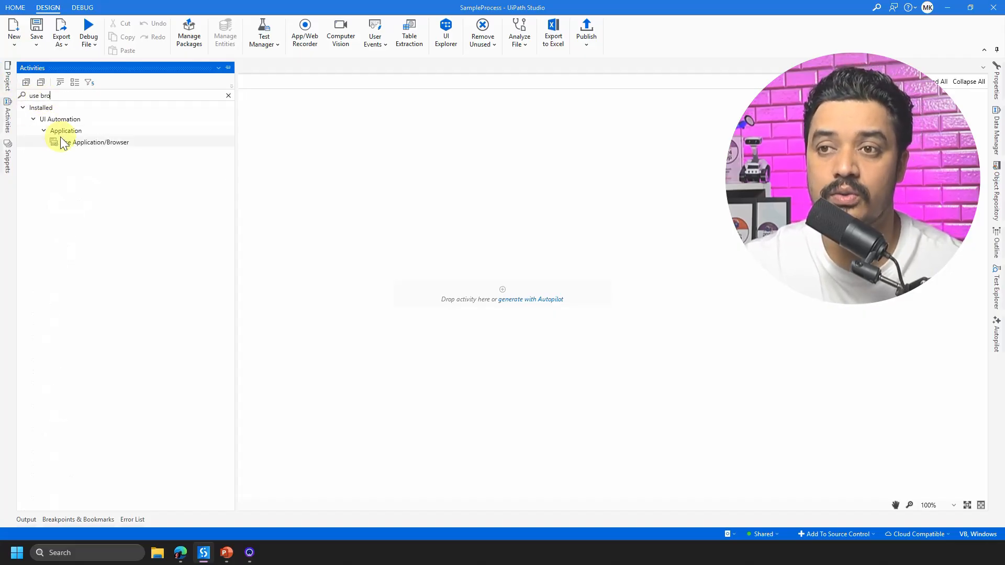
{"action": "left_click", "coordinate": [64, 138]}
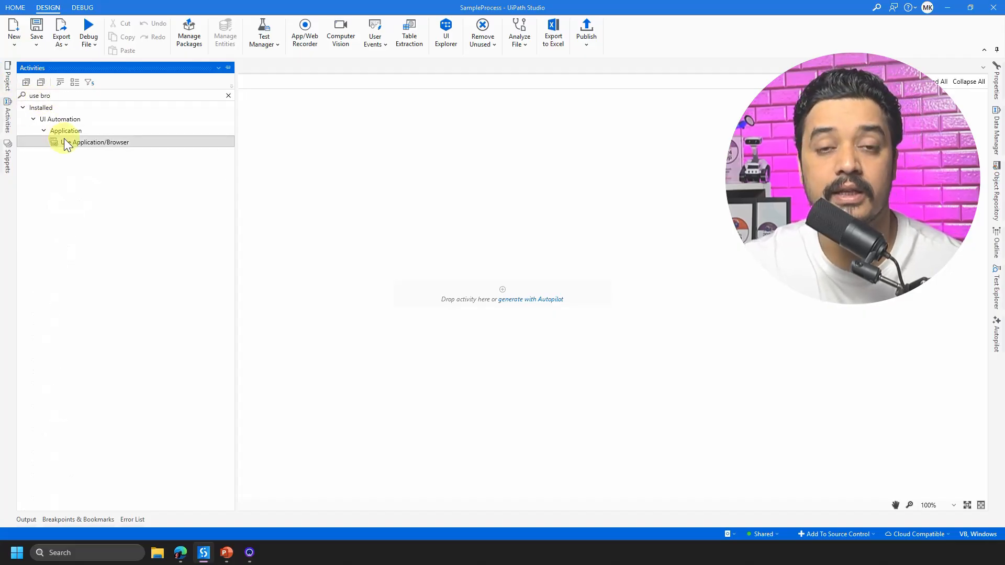
{"action": "left_click_drag", "start_coordinate": [64, 140], "coordinate": [519, 288]}
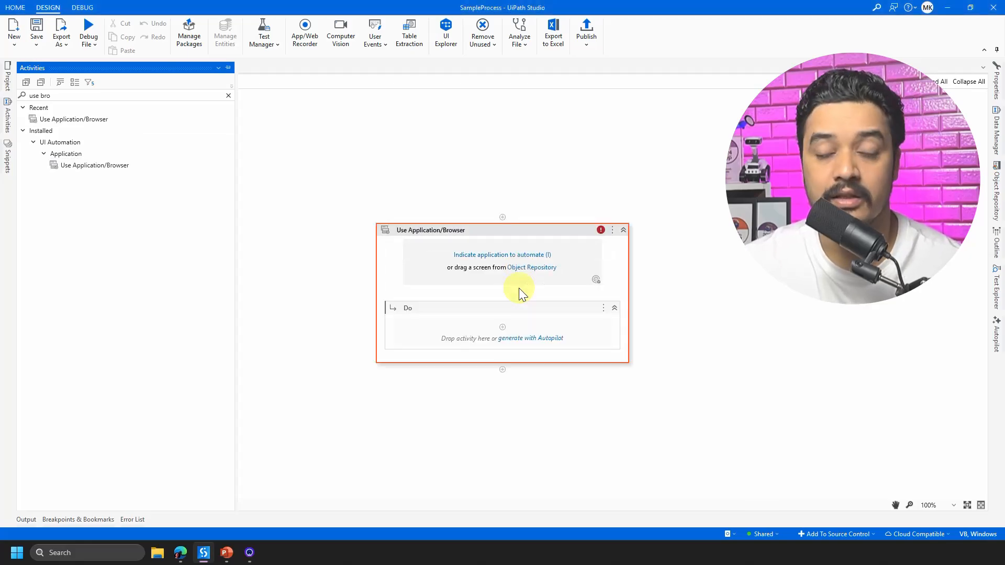
{"action": "left_click", "coordinate": [497, 256]}
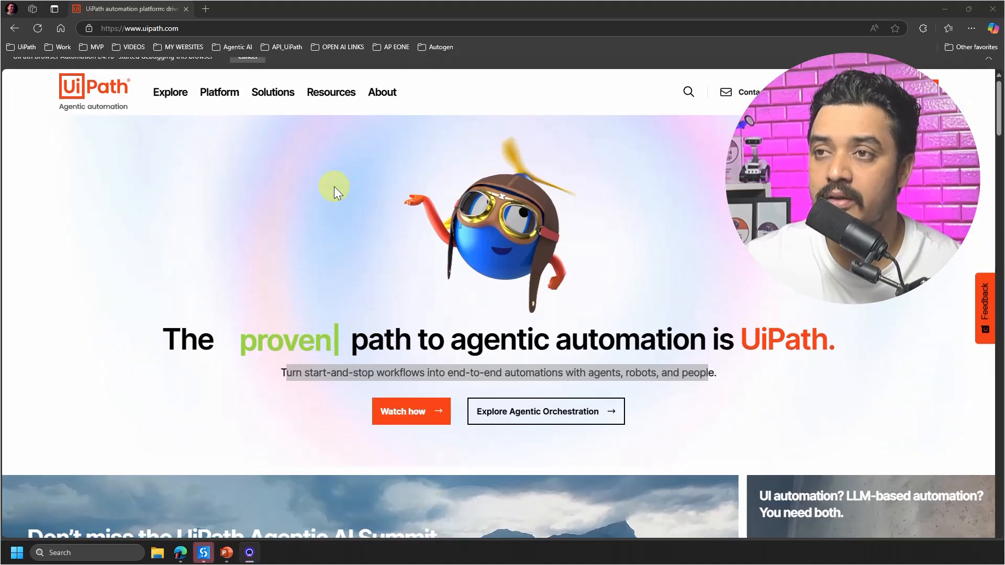
{"action": "key", "text": "Escape"}
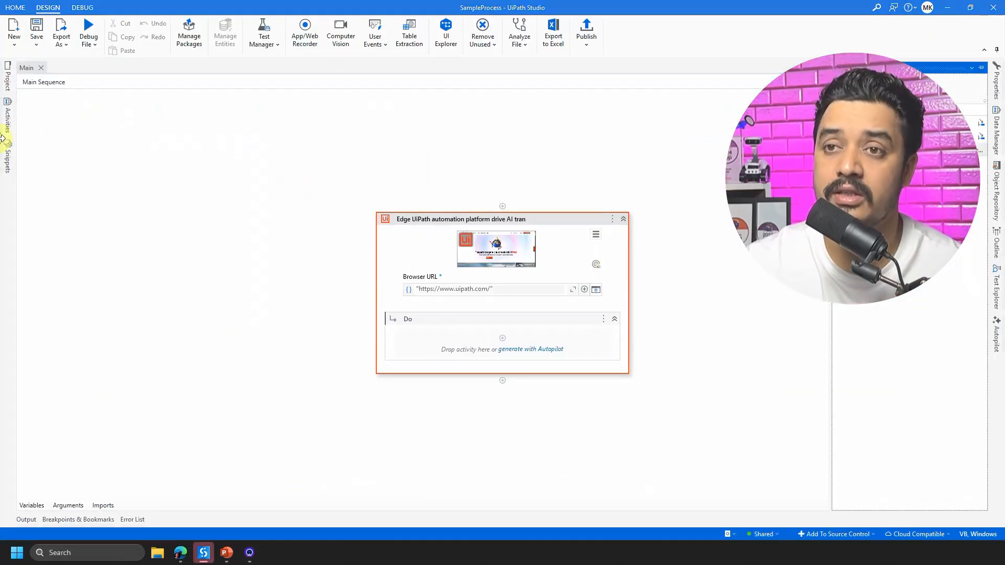
Add a Get Text activity inside the browser activity's Do container and indicate the homepage tagline under the headline as its target
{"action": "left_click", "coordinate": [8, 118]}
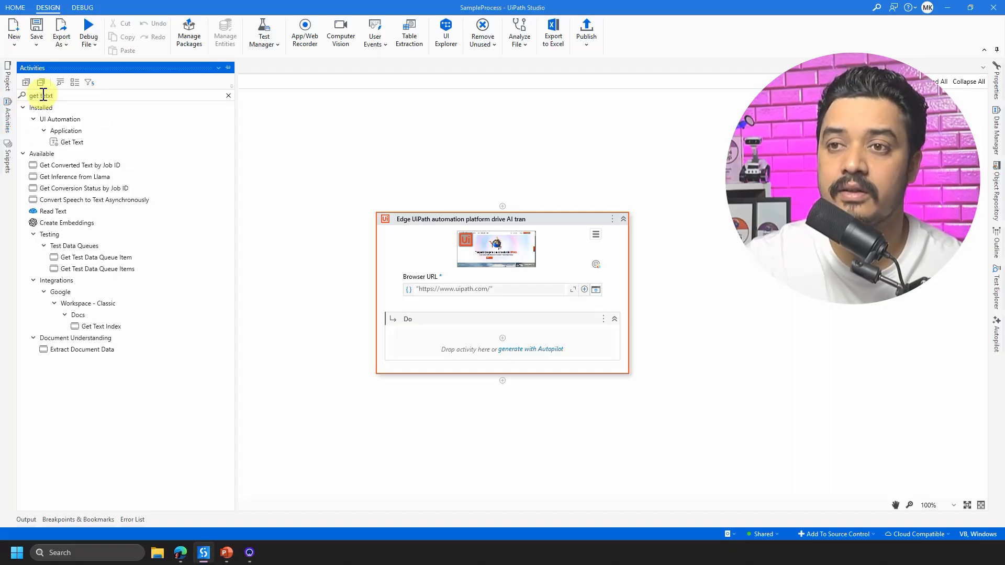
{"action": "left_click_drag", "start_coordinate": [68, 147], "coordinate": [511, 338]}
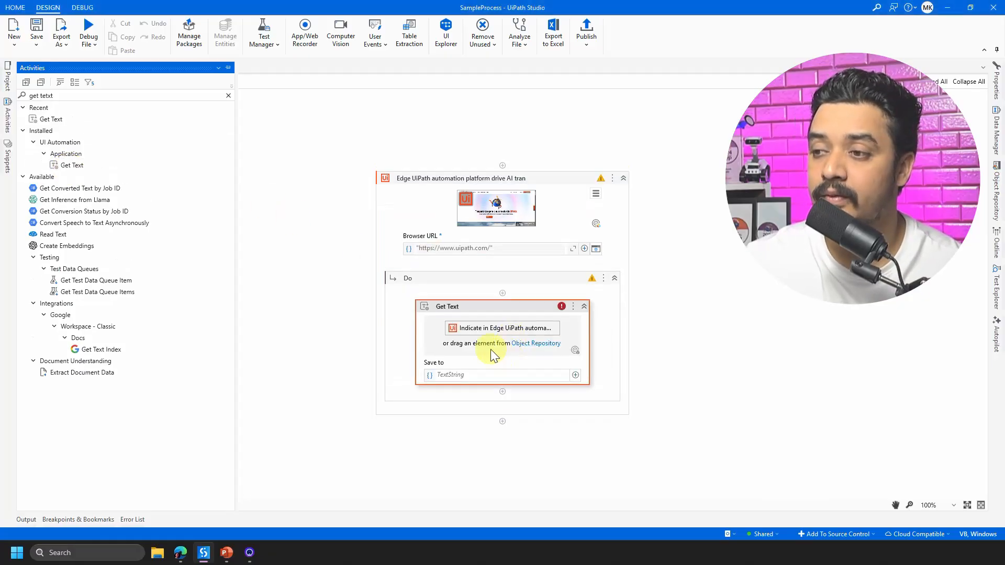
{"action": "left_click", "coordinate": [489, 333]}
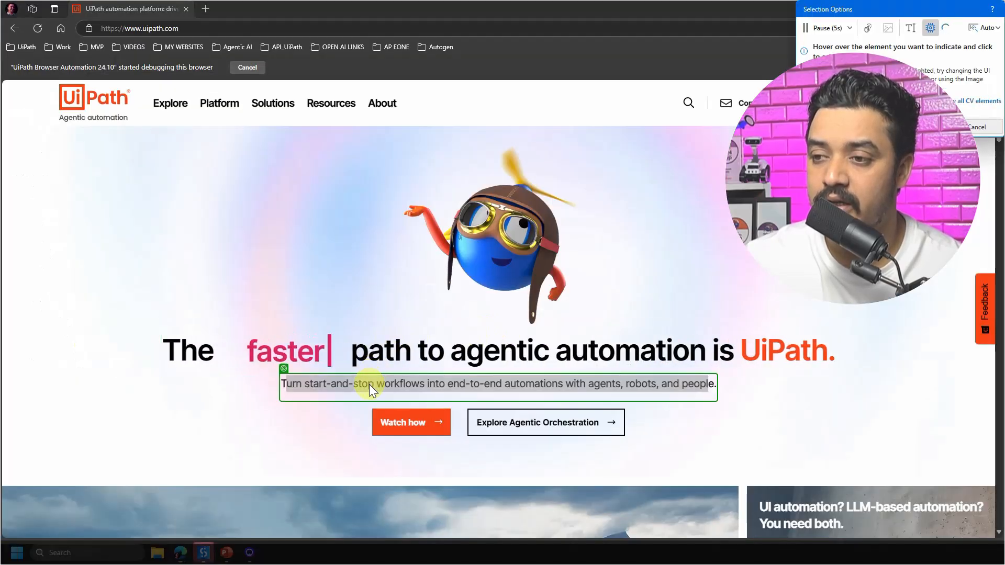
{"action": "left_click", "coordinate": [369, 384]}
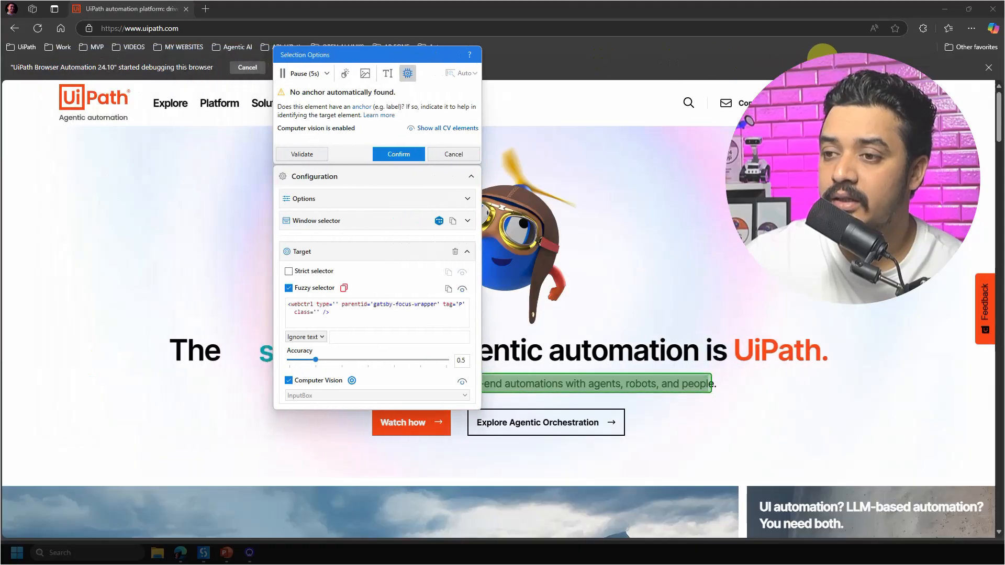
Expand the window selector, enable the strict selector for the tagline target, and confirm the selection
{"action": "left_click", "coordinate": [400, 220]}
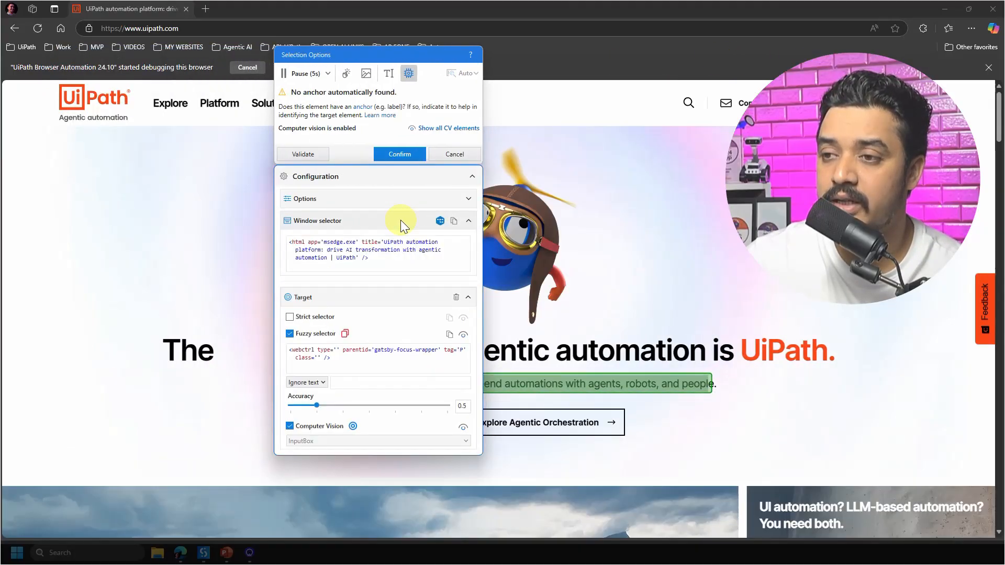
{"action": "left_click", "coordinate": [320, 317]}
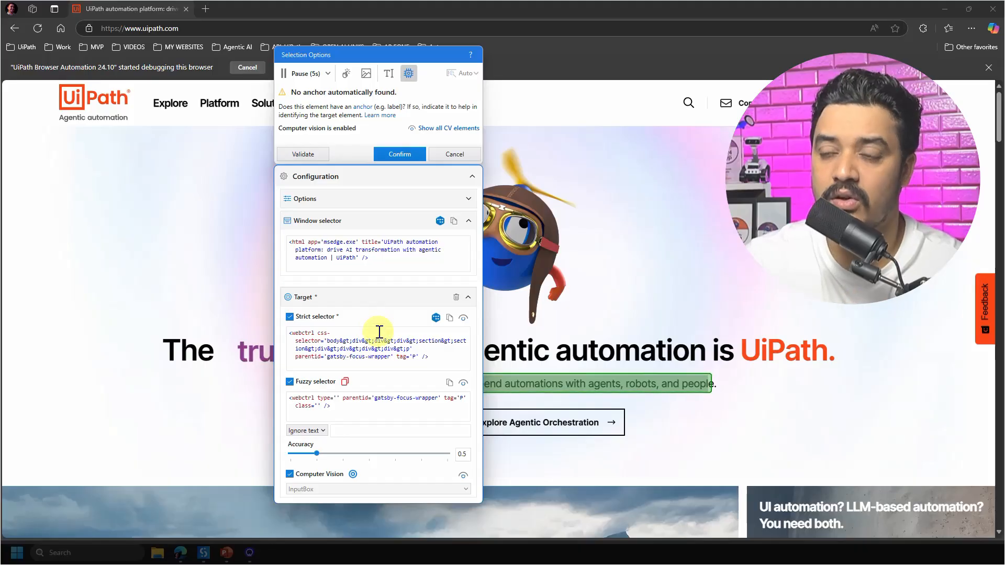
{"action": "left_click", "coordinate": [399, 153]}
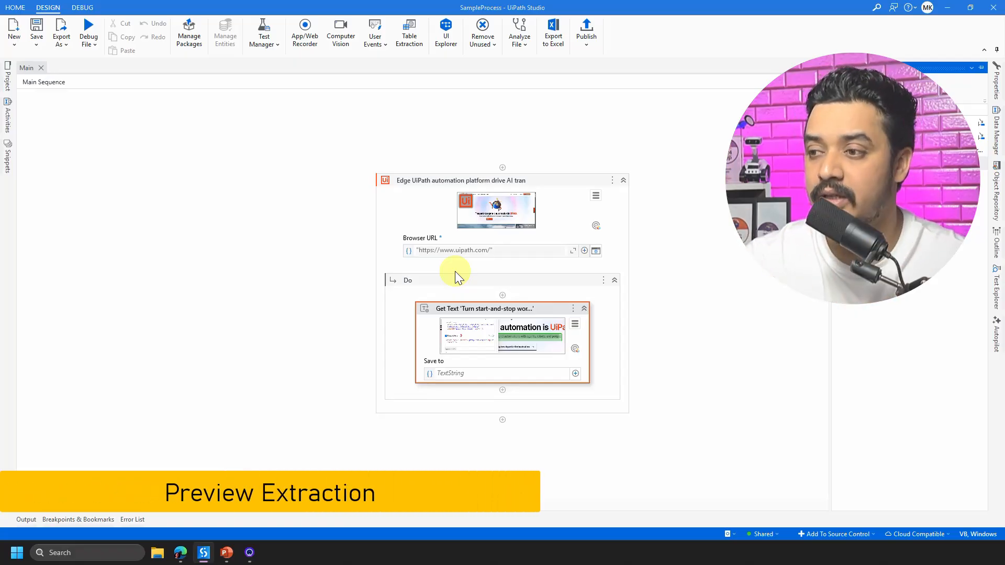
Open the extraction preview of the Get Text activity and widen its window to read the full text
{"action": "left_click", "coordinate": [575, 324]}
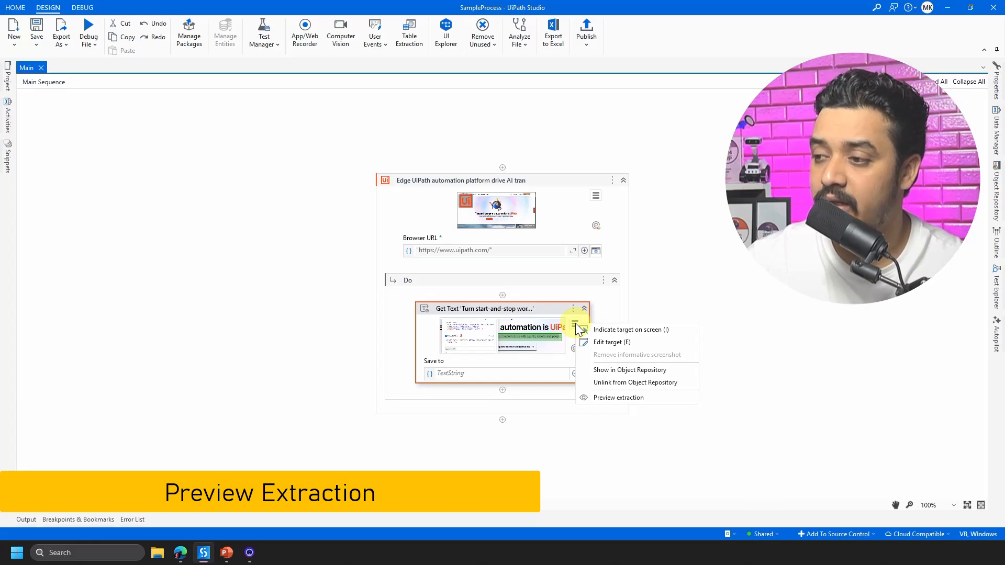
{"action": "left_click", "coordinate": [609, 399]}
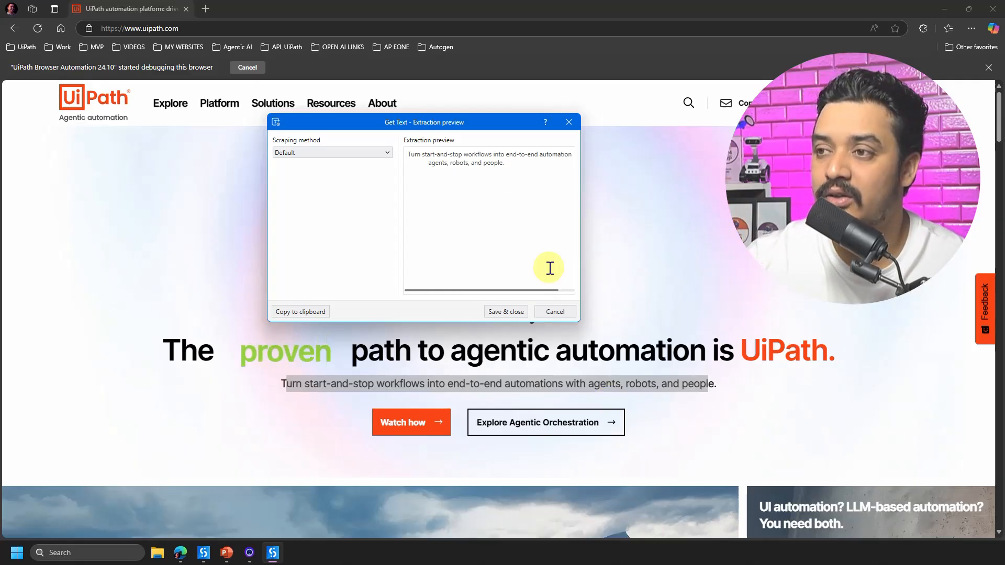
{"action": "left_click_drag", "start_coordinate": [583, 180], "coordinate": [793, 179]}
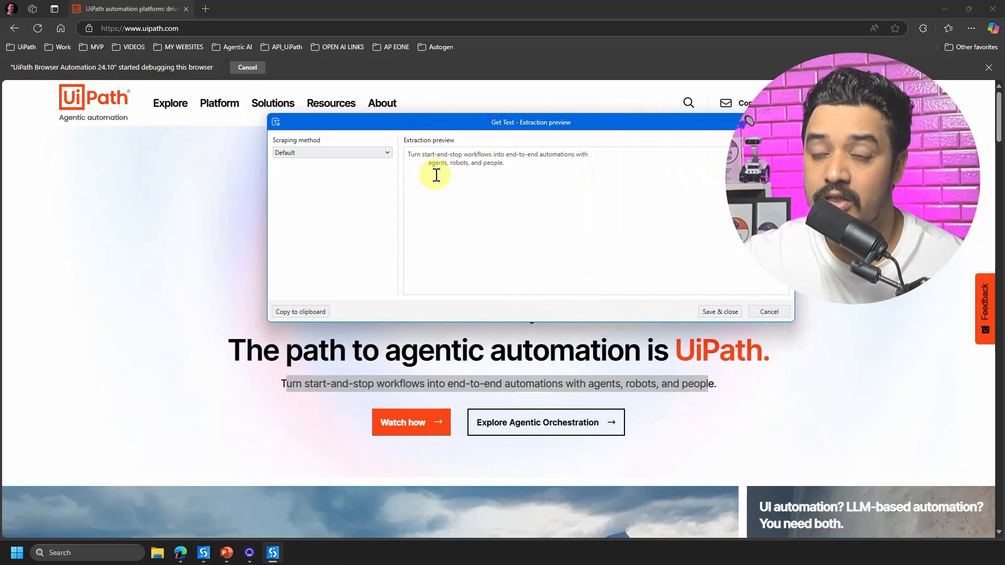
Try the Text attribute, Fulltext and Native scraping methods in the extraction preview, ending on Fulltext
{"action": "left_click", "coordinate": [357, 155]}
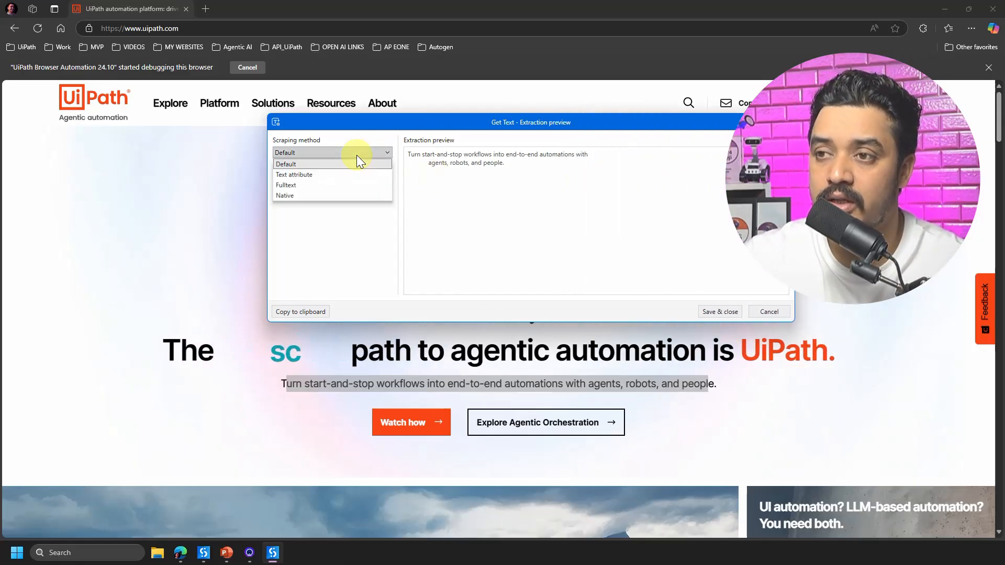
{"action": "left_click", "coordinate": [322, 174]}
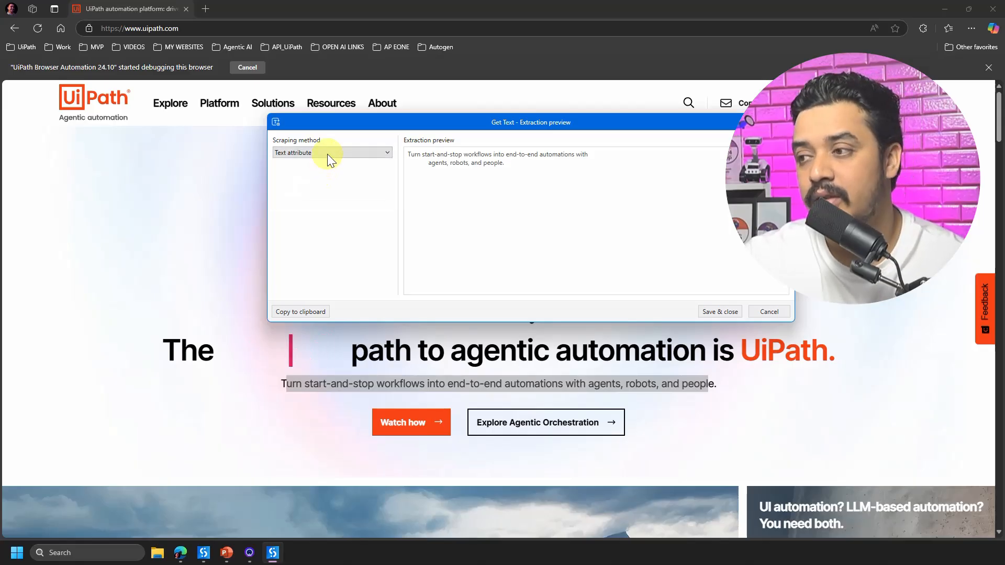
{"action": "left_click", "coordinate": [328, 153]}
{"action": "left_click", "coordinate": [306, 185]}
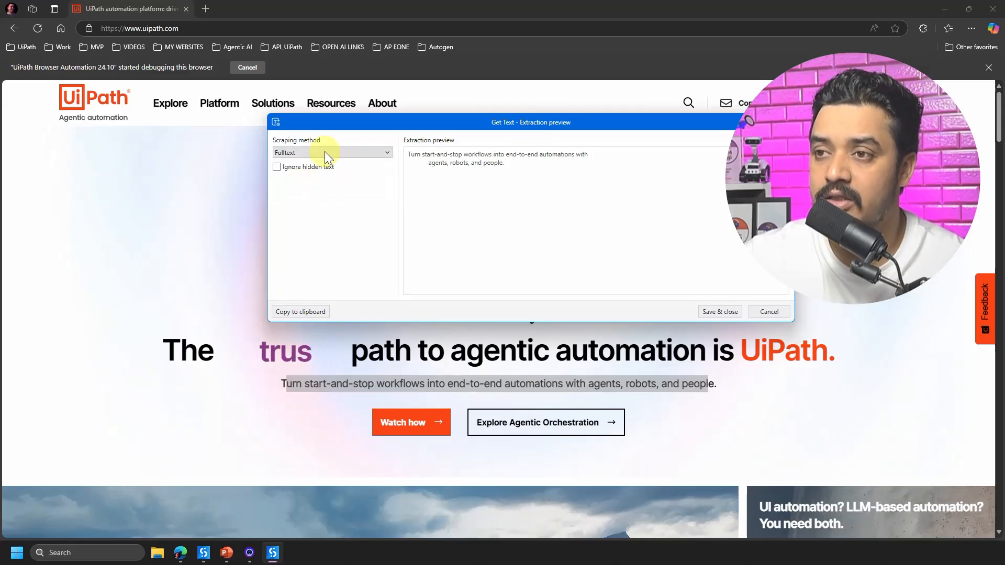
{"action": "left_click", "coordinate": [325, 152]}
{"action": "left_click", "coordinate": [308, 195]}
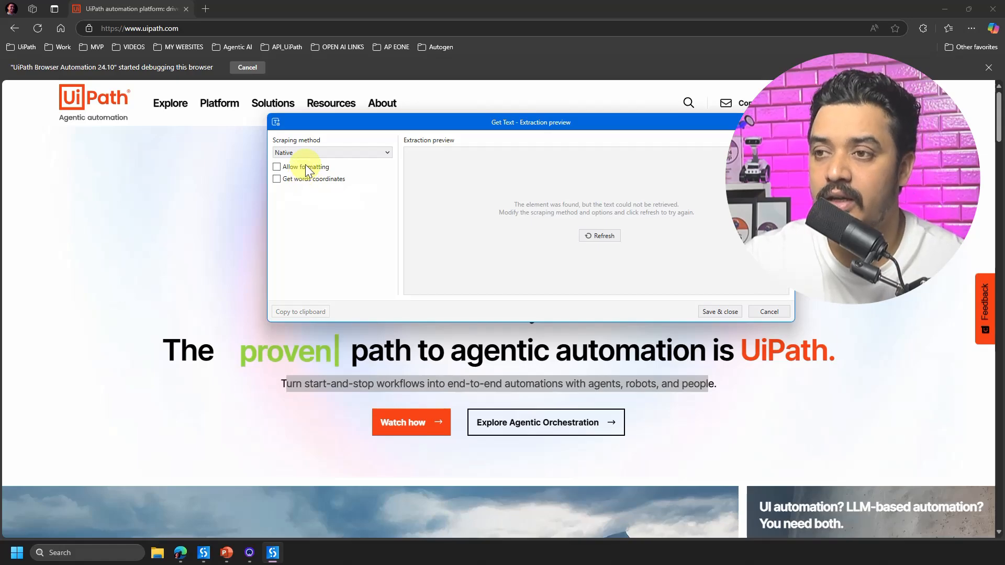
{"action": "left_click", "coordinate": [310, 156]}
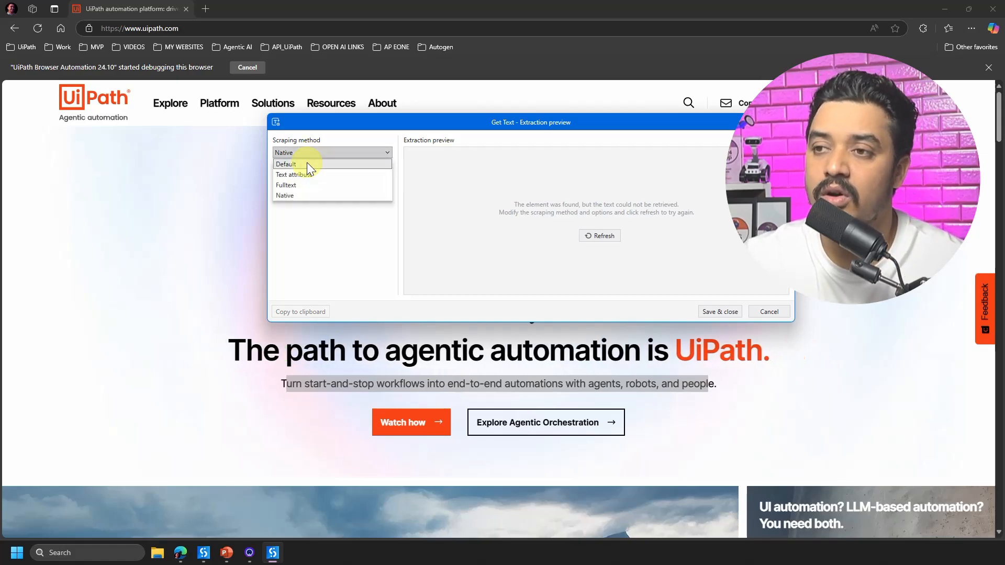
{"action": "left_click", "coordinate": [297, 181]}
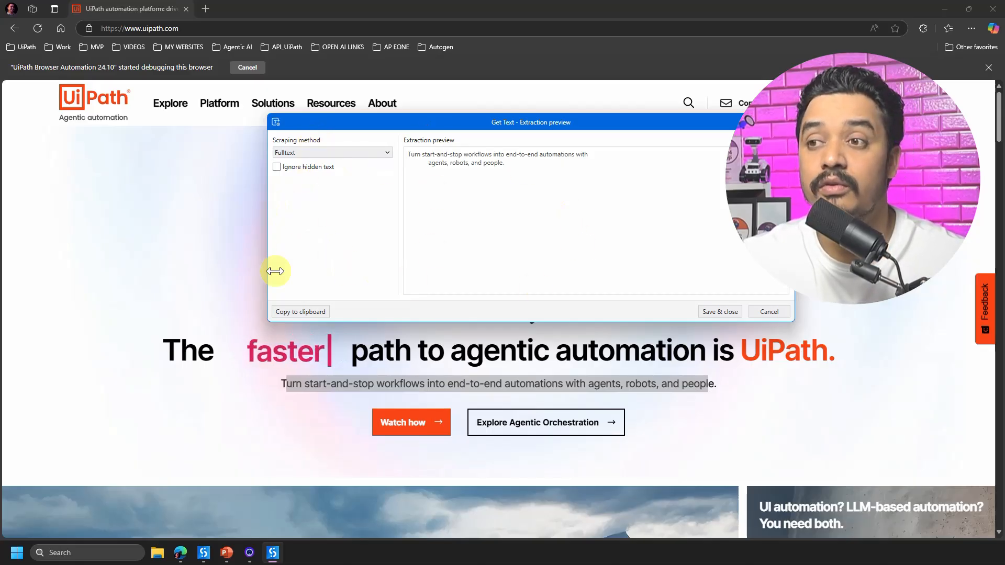
Set the scraping method to Default and save the Get Text extraction settings
{"action": "left_click", "coordinate": [318, 155]}
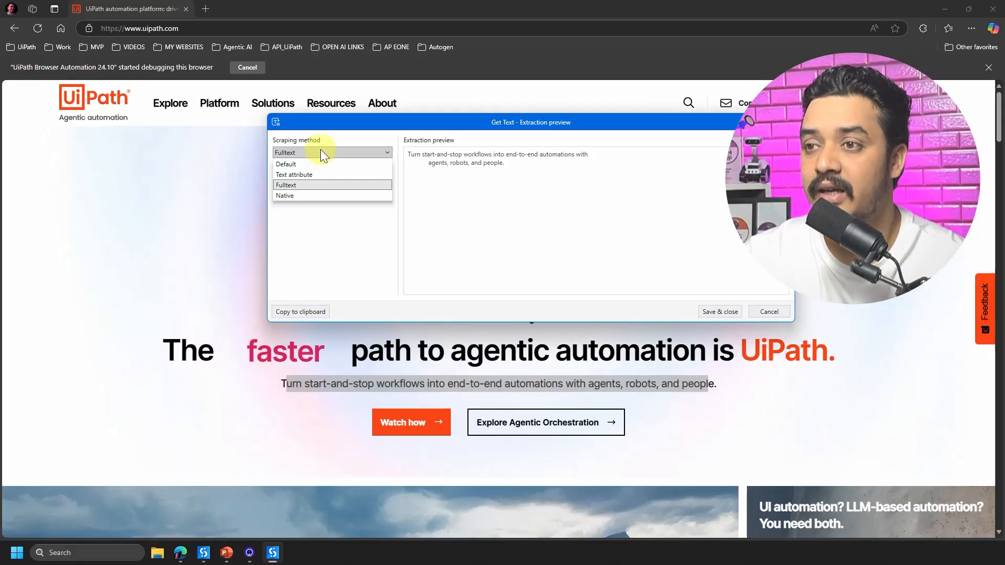
{"action": "left_click", "coordinate": [305, 163]}
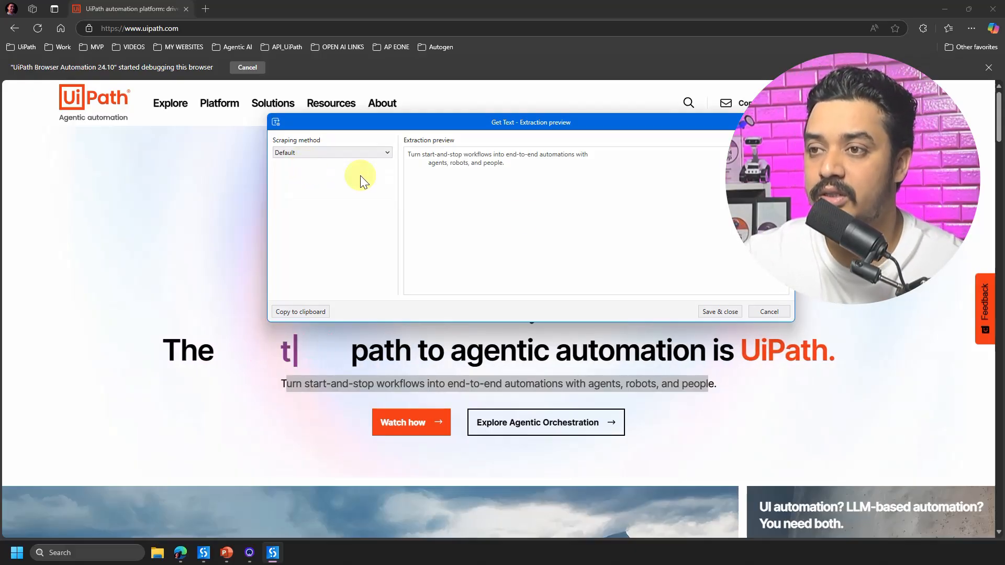
{"action": "left_click", "coordinate": [725, 312]}
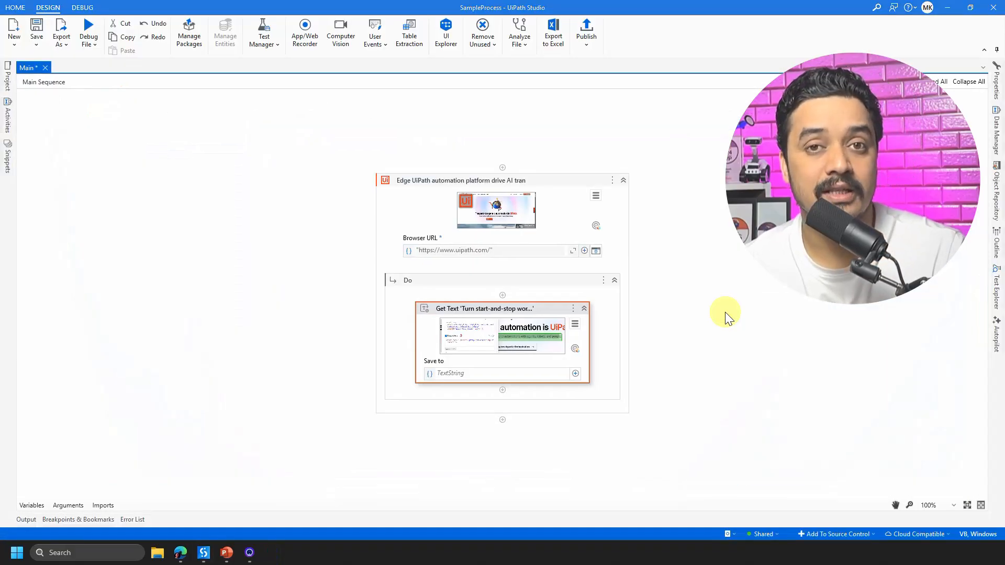